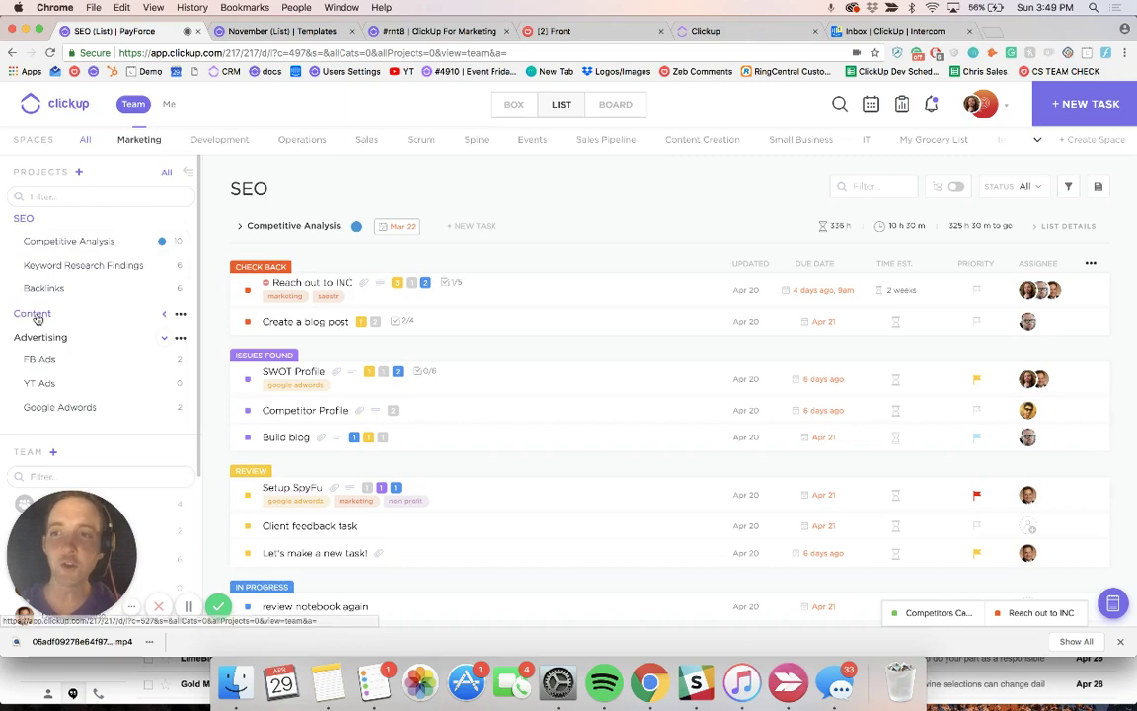
- Expand the Content project, then view SEO's Competitive Analysis list and the Content project's tasks
{"action": "left_click", "coordinate": [163, 314]}
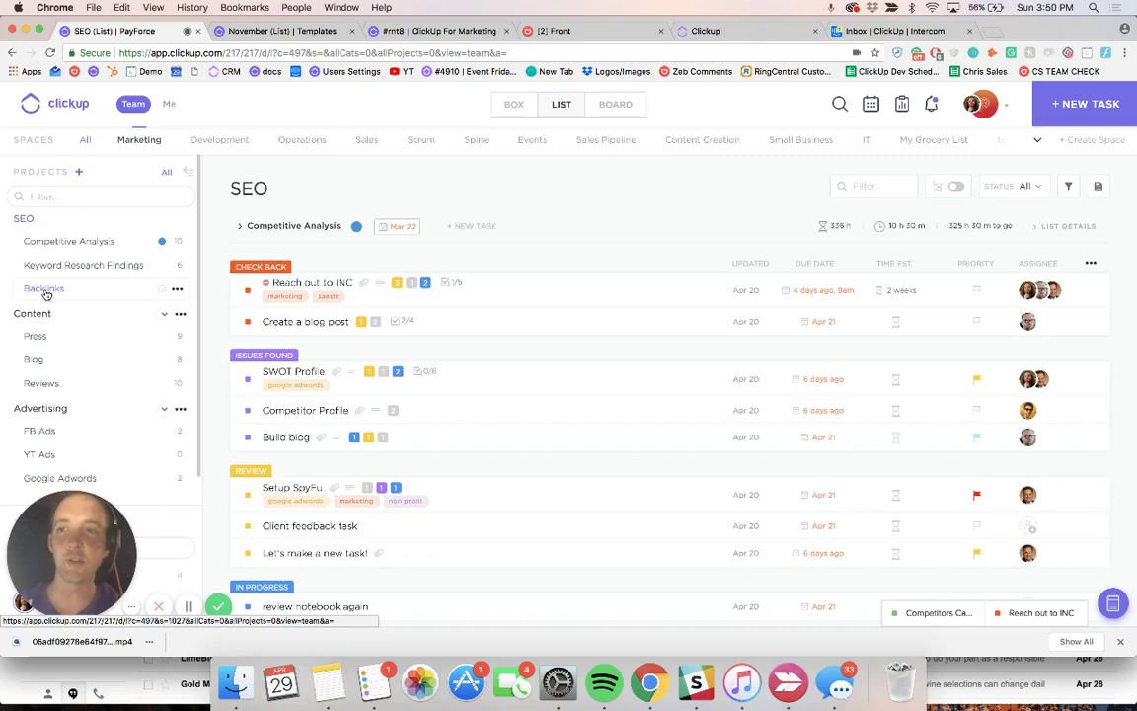
{"action": "left_click", "coordinate": [61, 247]}
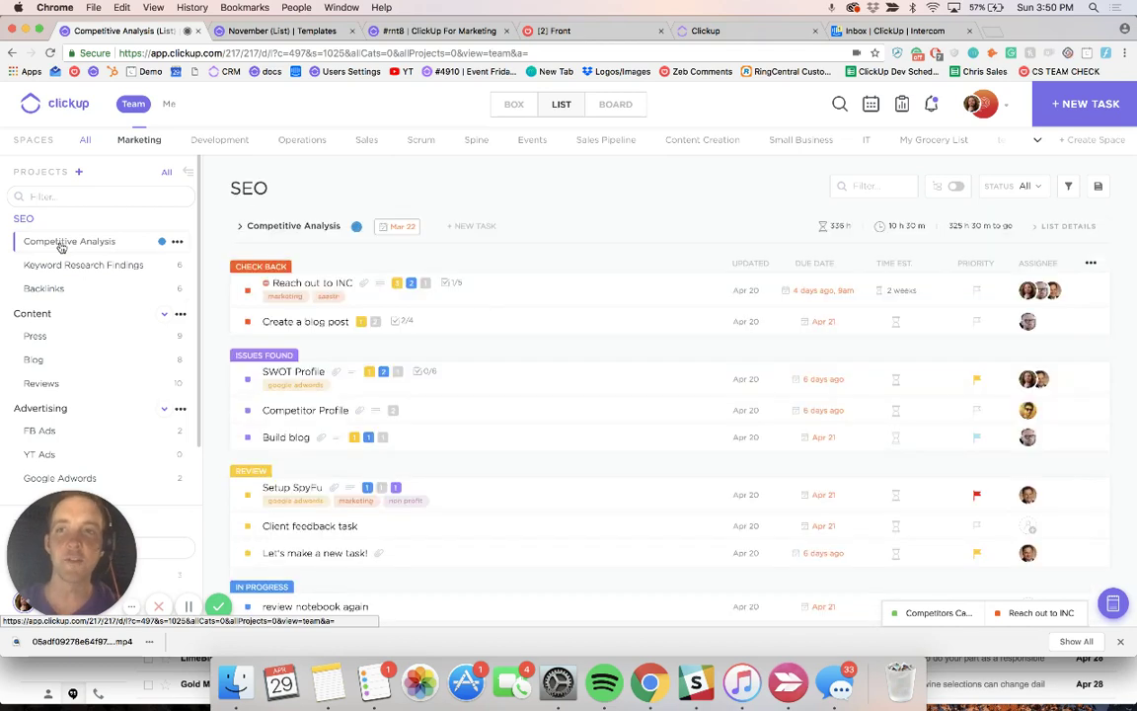
{"action": "left_click", "coordinate": [24, 219]}
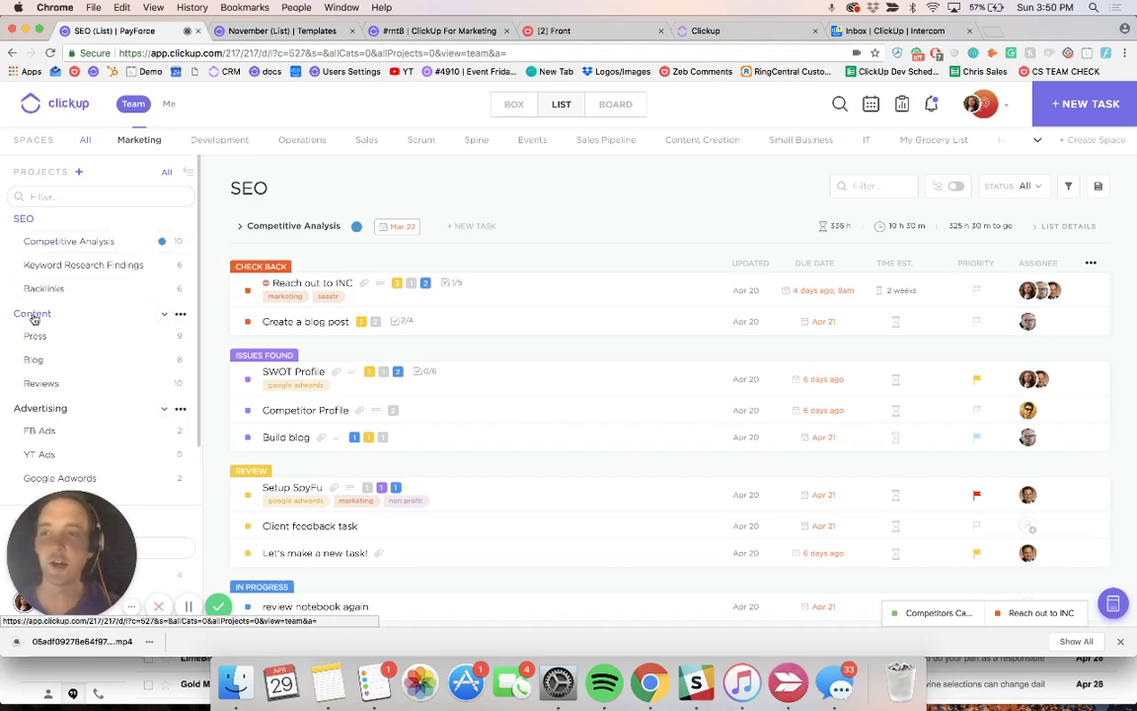
{"action": "left_click", "coordinate": [33, 315]}
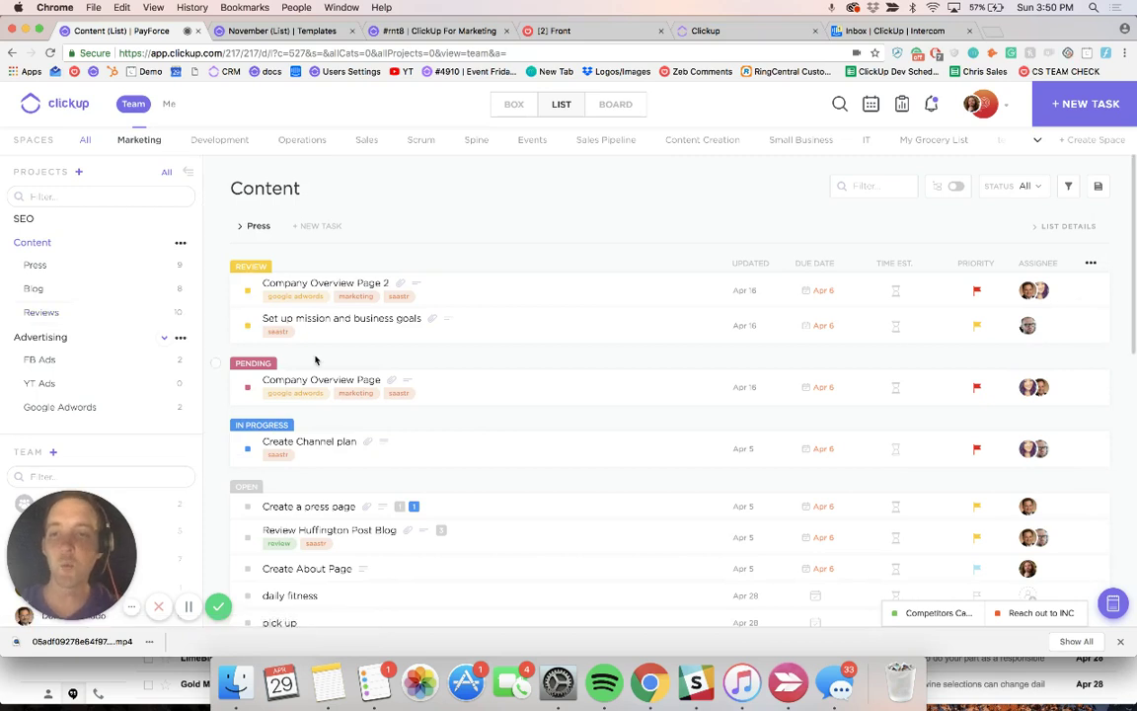
{"action": "scroll", "coordinate": [316, 361], "scroll_direction": "down", "scroll_amount": 1}
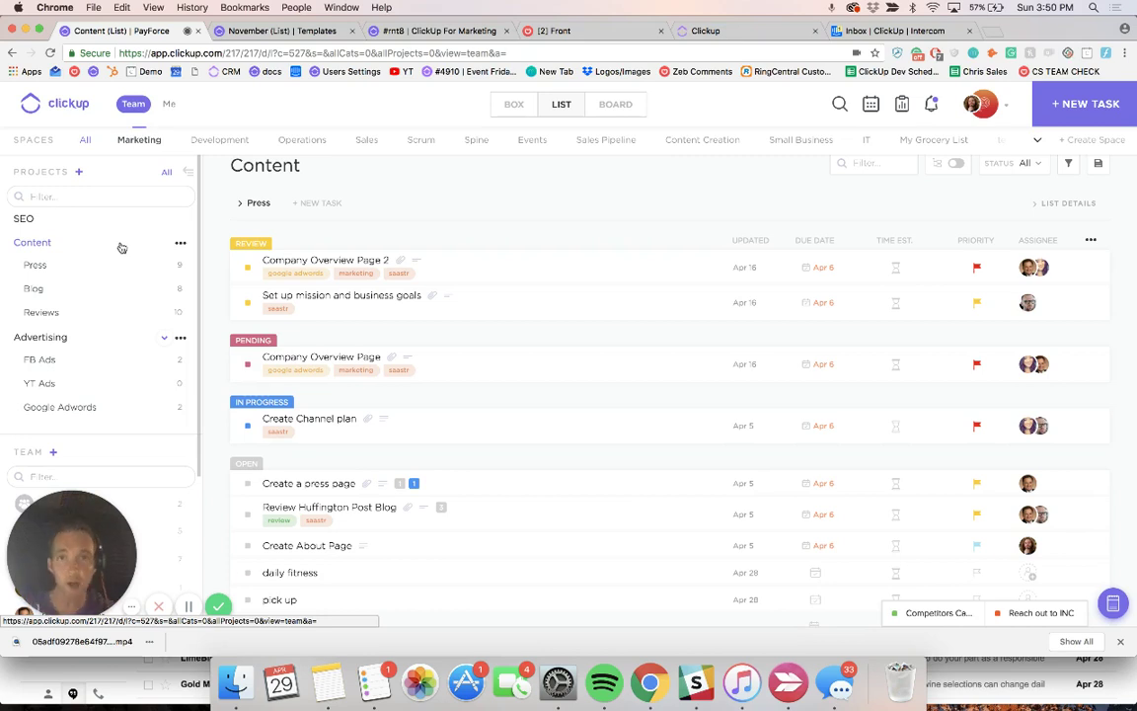
- Go back to the SEO project and review its tasks grouped by status
{"action": "left_click", "coordinate": [25, 219]}
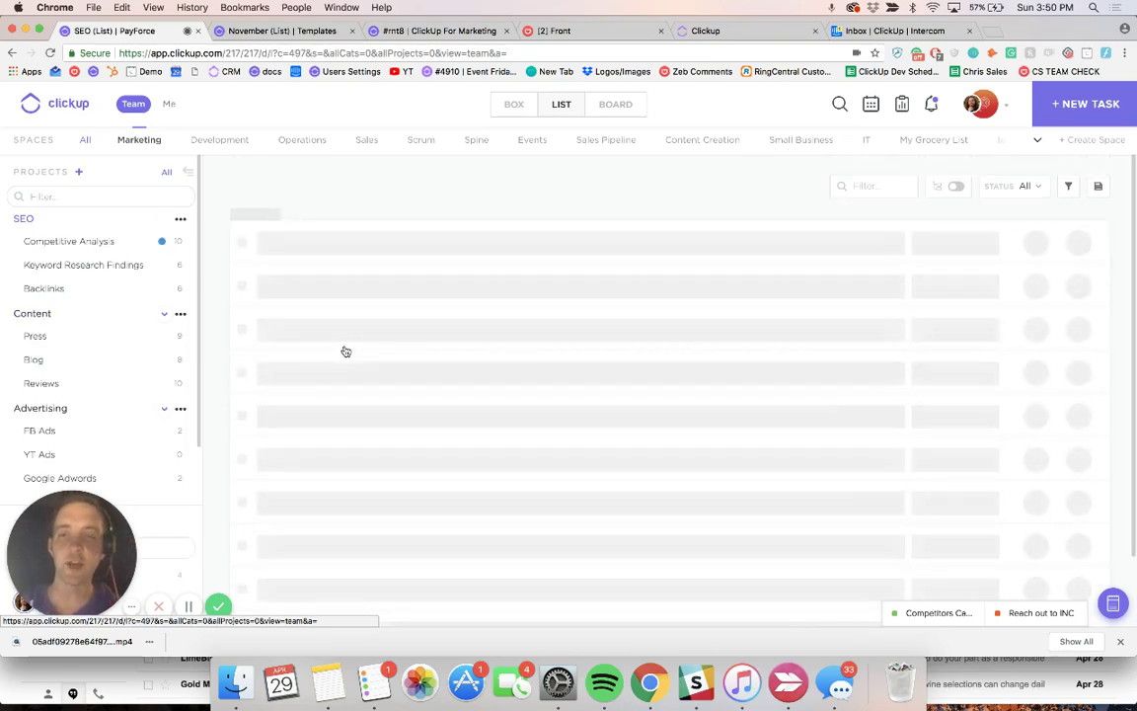
{"action": "scroll", "coordinate": [306, 513], "scroll_direction": "down", "scroll_amount": 1}
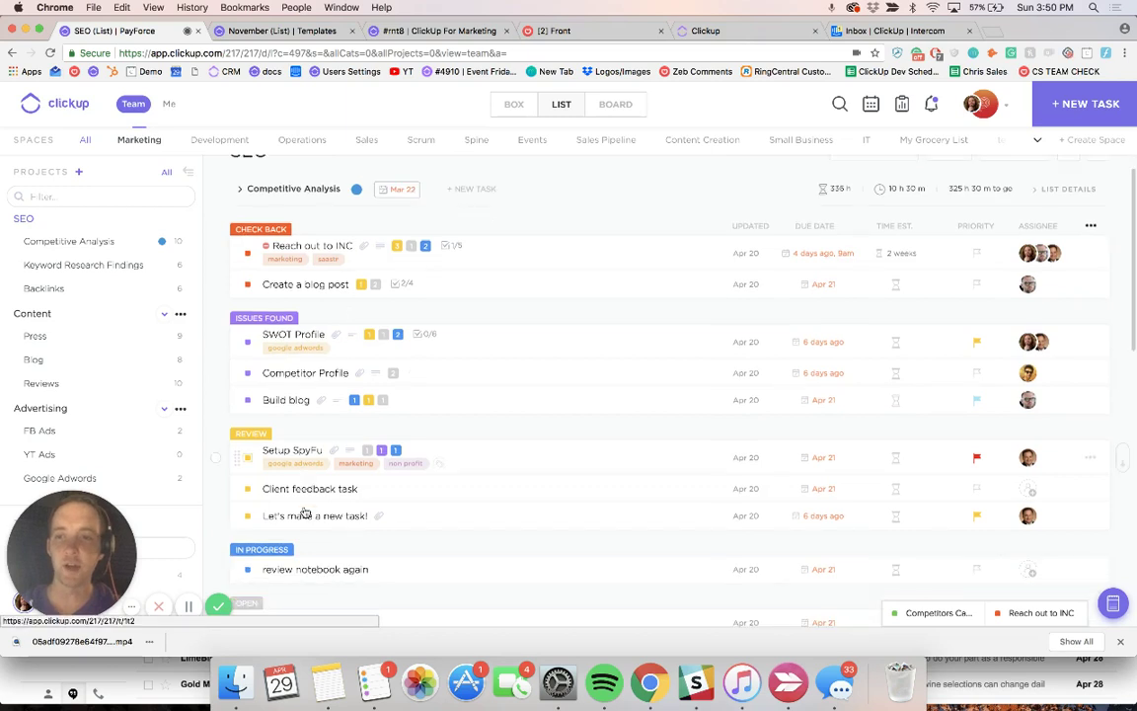
{"action": "scroll", "coordinate": [306, 513], "scroll_direction": "down", "scroll_amount": 1}
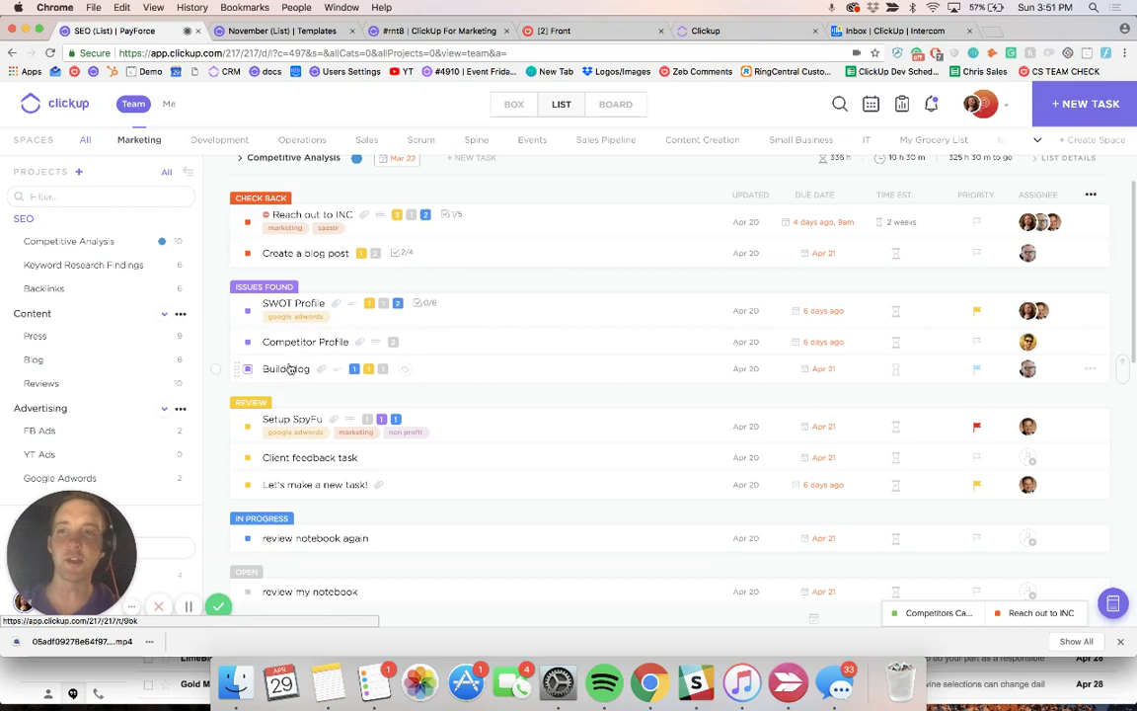
{"action": "scroll", "coordinate": [286, 368], "scroll_direction": "up", "scroll_amount": 1}
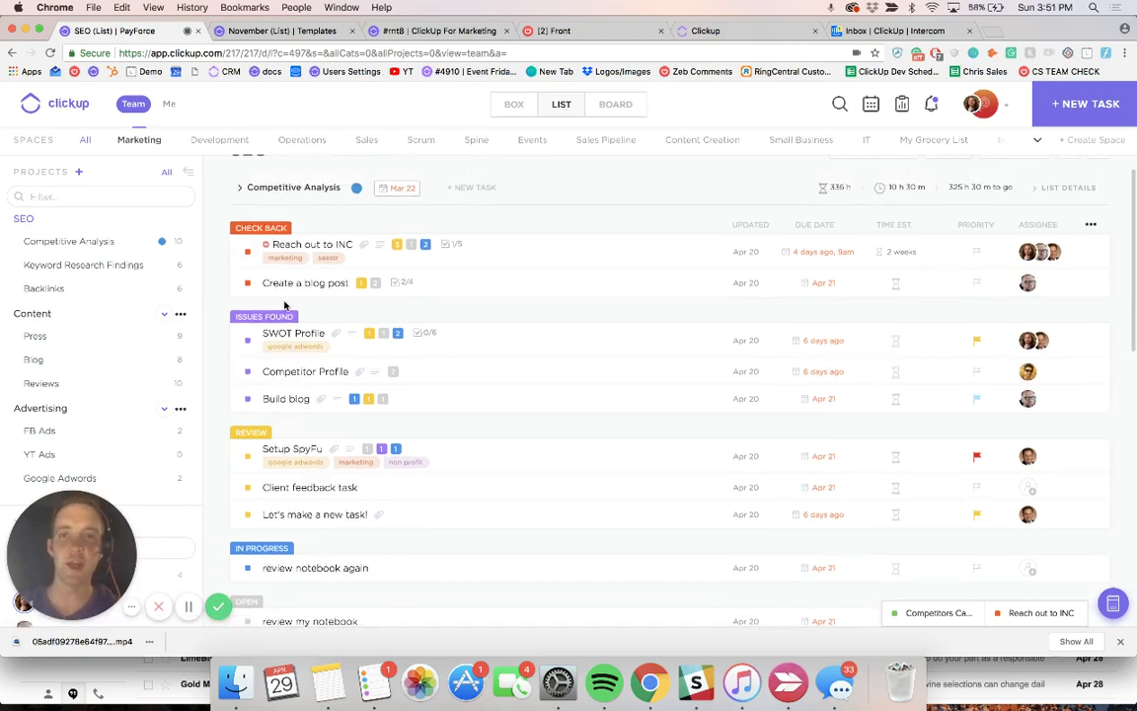
- Open the "Reach out to INC" task and review its dependencies, including the picker for adding a blocker
{"action": "left_click", "coordinate": [317, 244]}
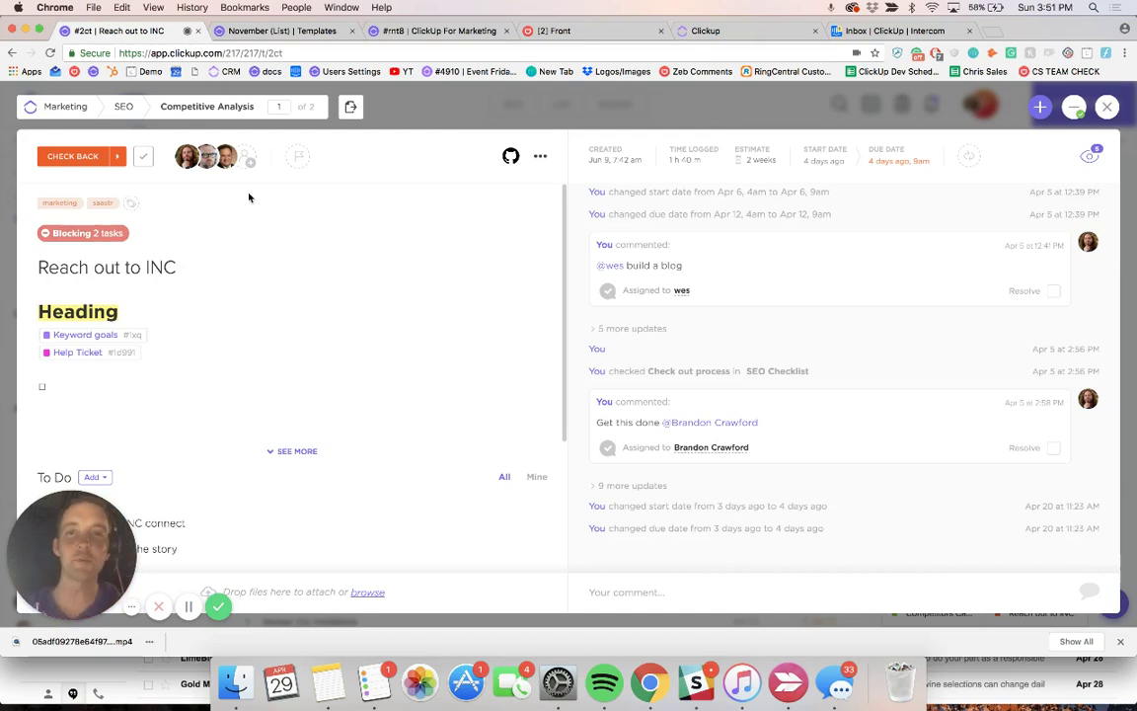
{"action": "left_click", "coordinate": [540, 158]}
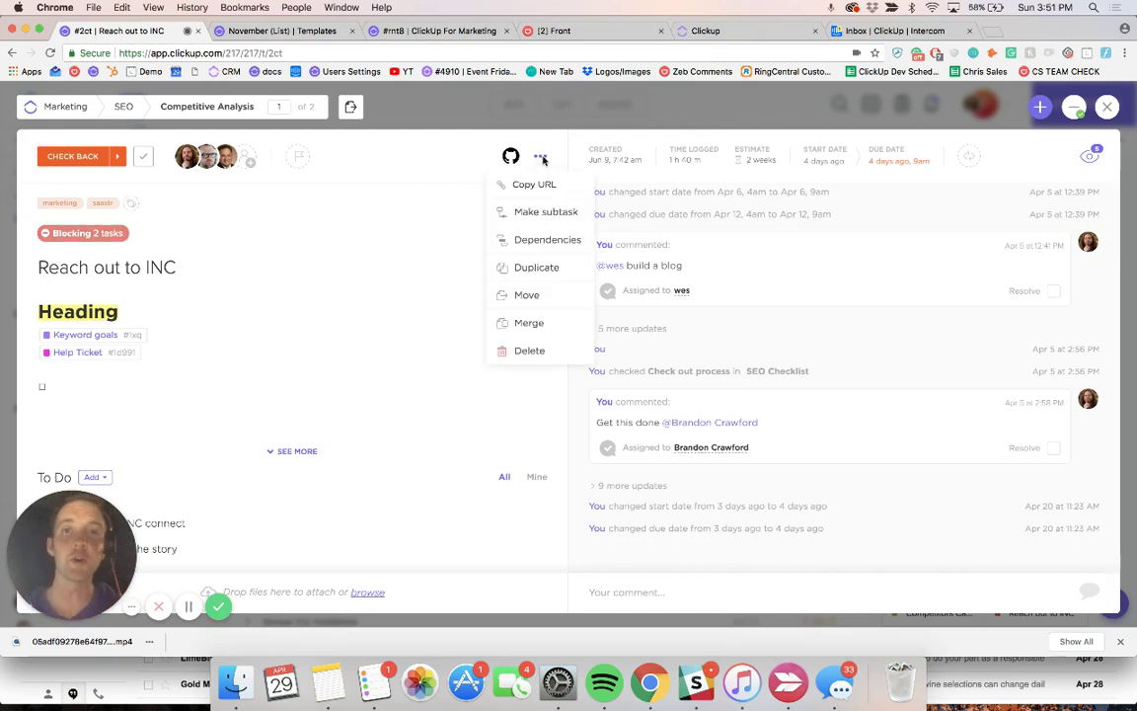
{"action": "left_click", "coordinate": [531, 249]}
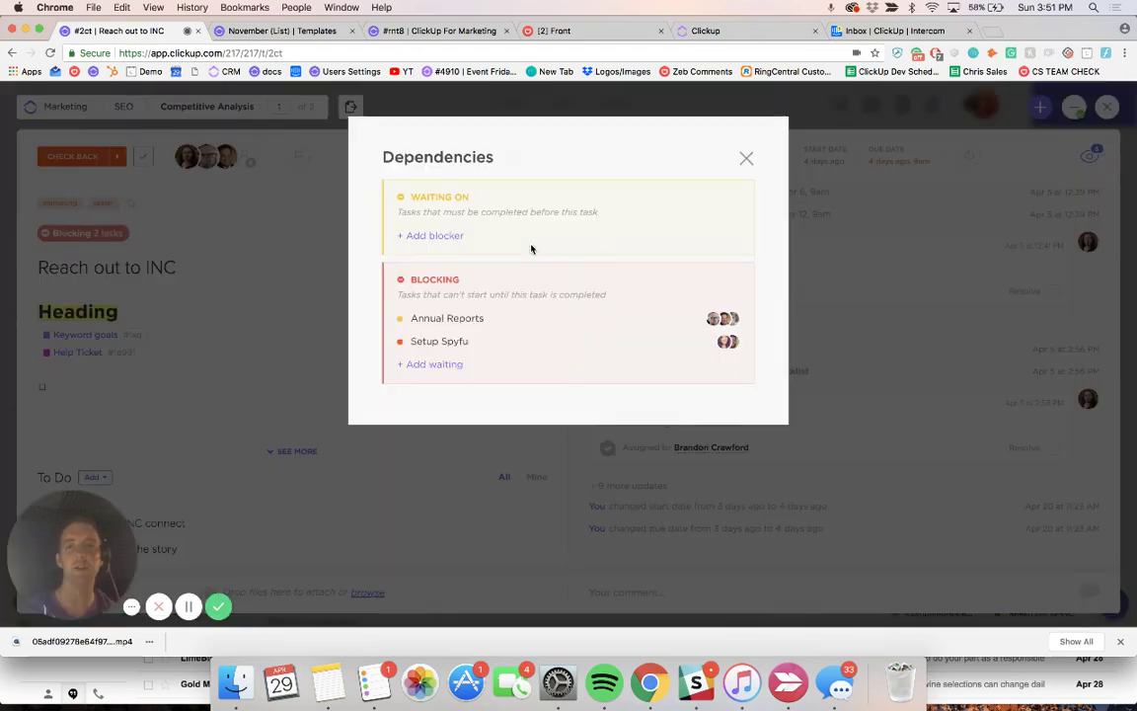
{"action": "left_click", "coordinate": [450, 230]}
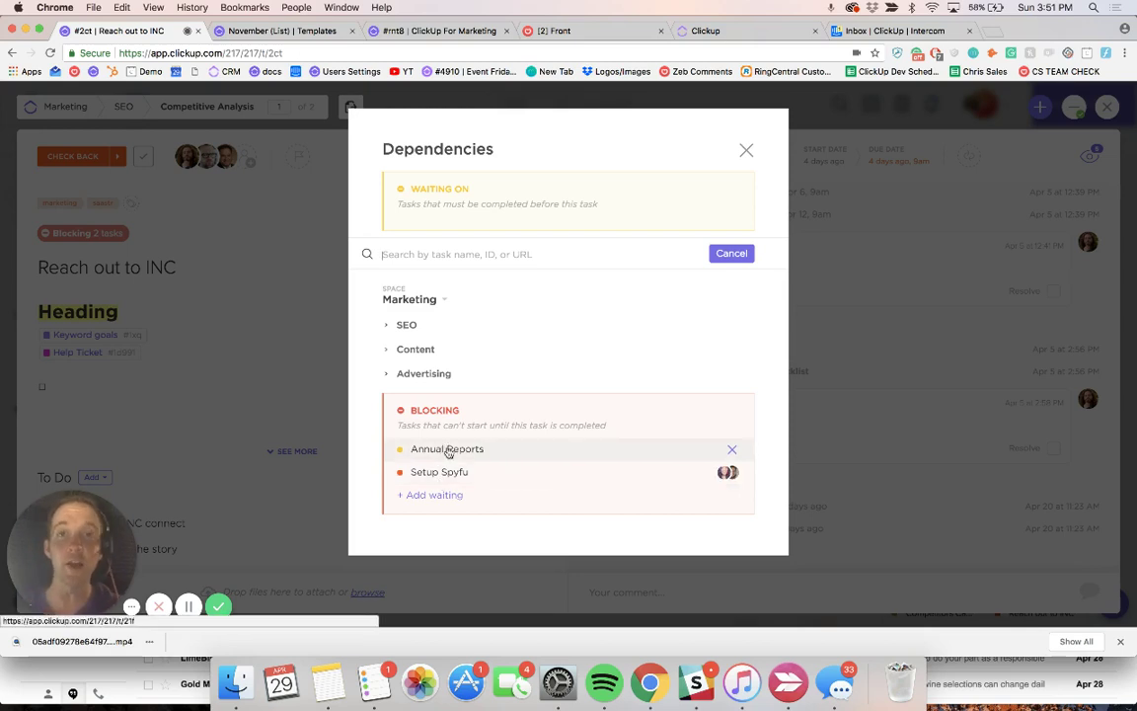
{"action": "left_click", "coordinate": [746, 149]}
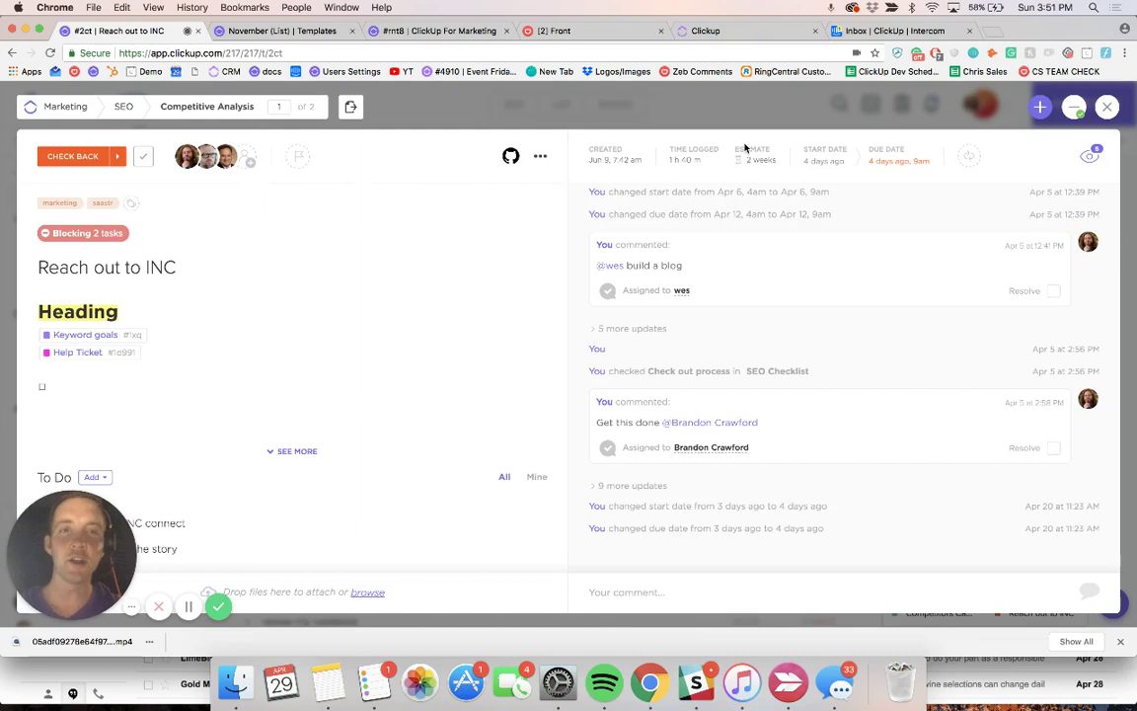
- Draft a weekly Monday 9:00 AM recurrence that creates a new task, dismiss it without saving, and close the task
{"action": "left_click", "coordinate": [964, 159]}
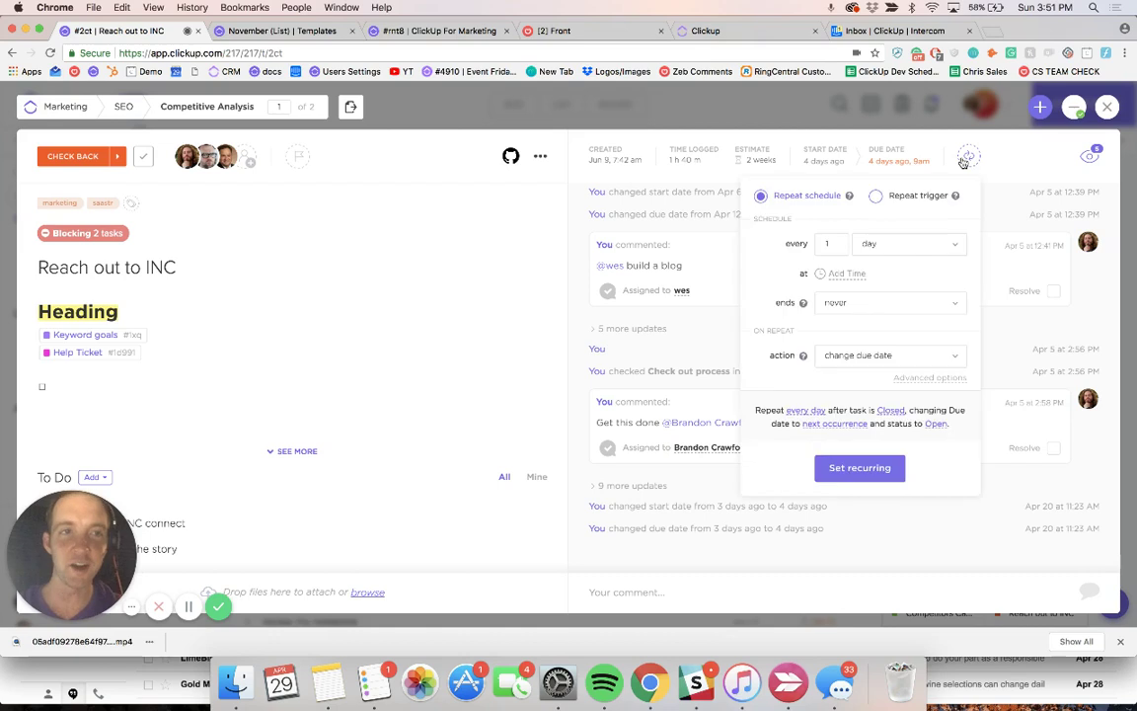
{"action": "left_click", "coordinate": [897, 243]}
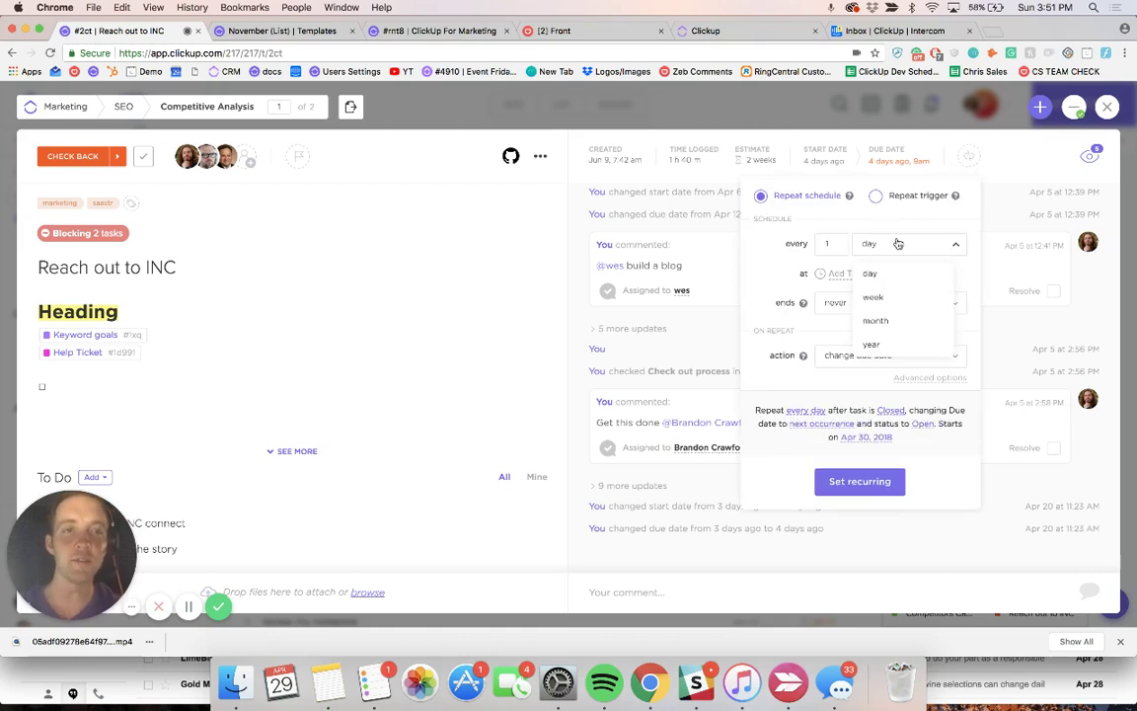
{"action": "left_click", "coordinate": [878, 298]}
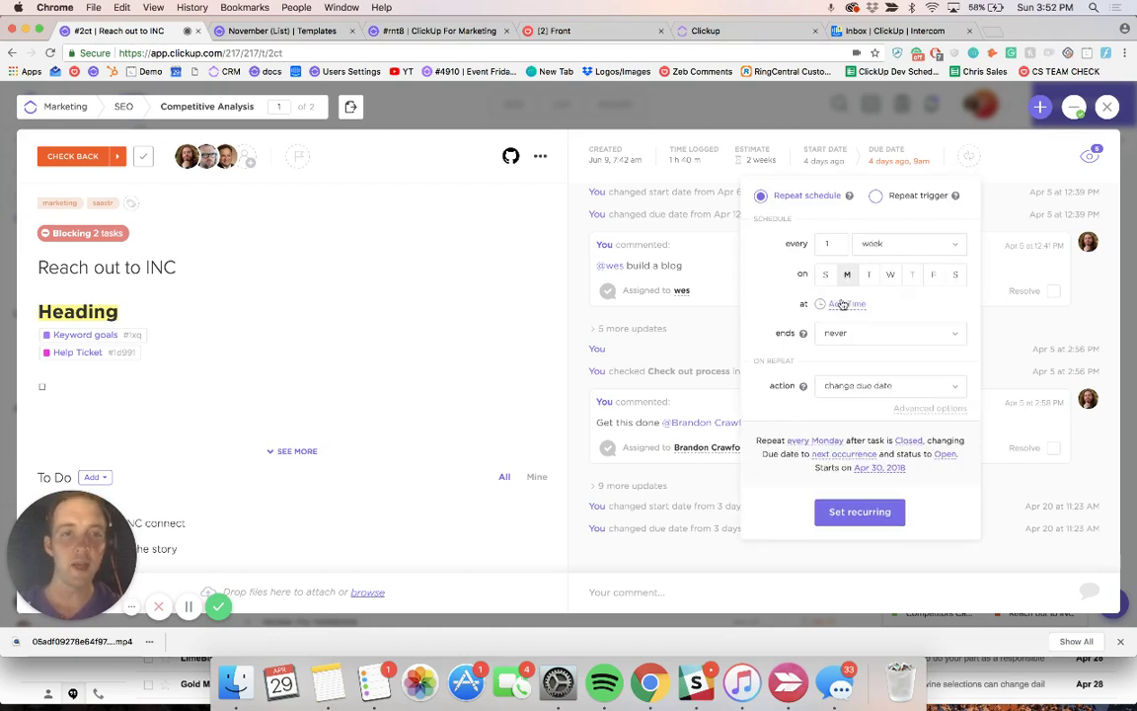
{"action": "left_click", "coordinate": [841, 300]}
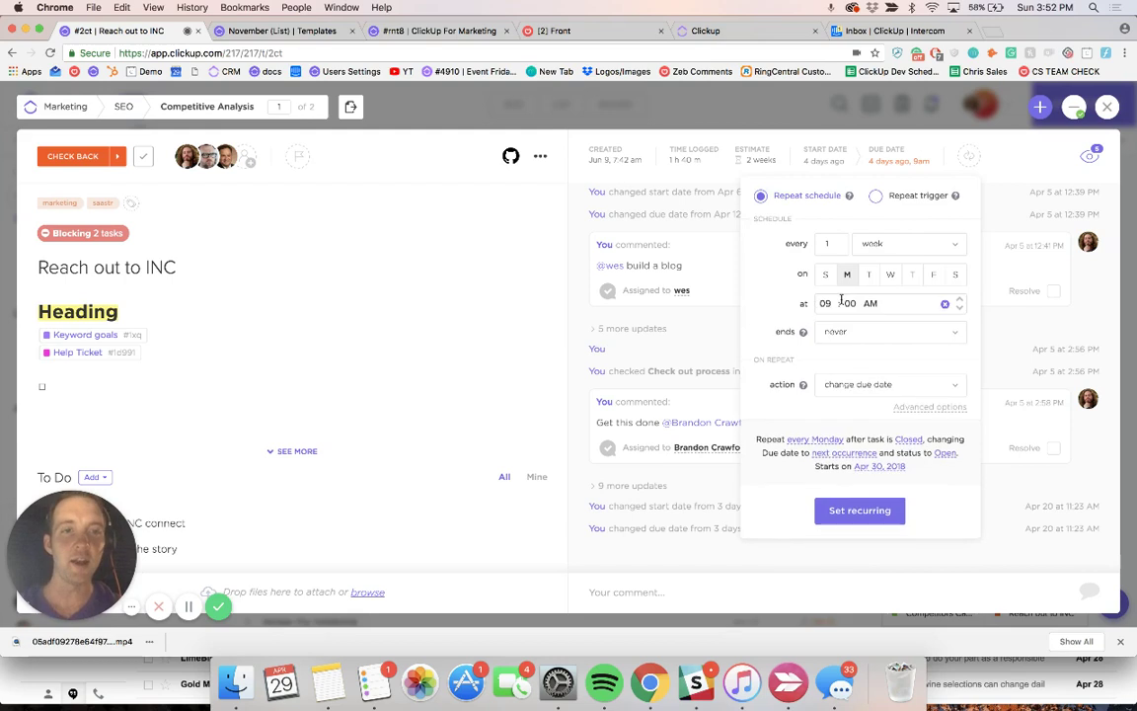
{"action": "left_click", "coordinate": [882, 385]}
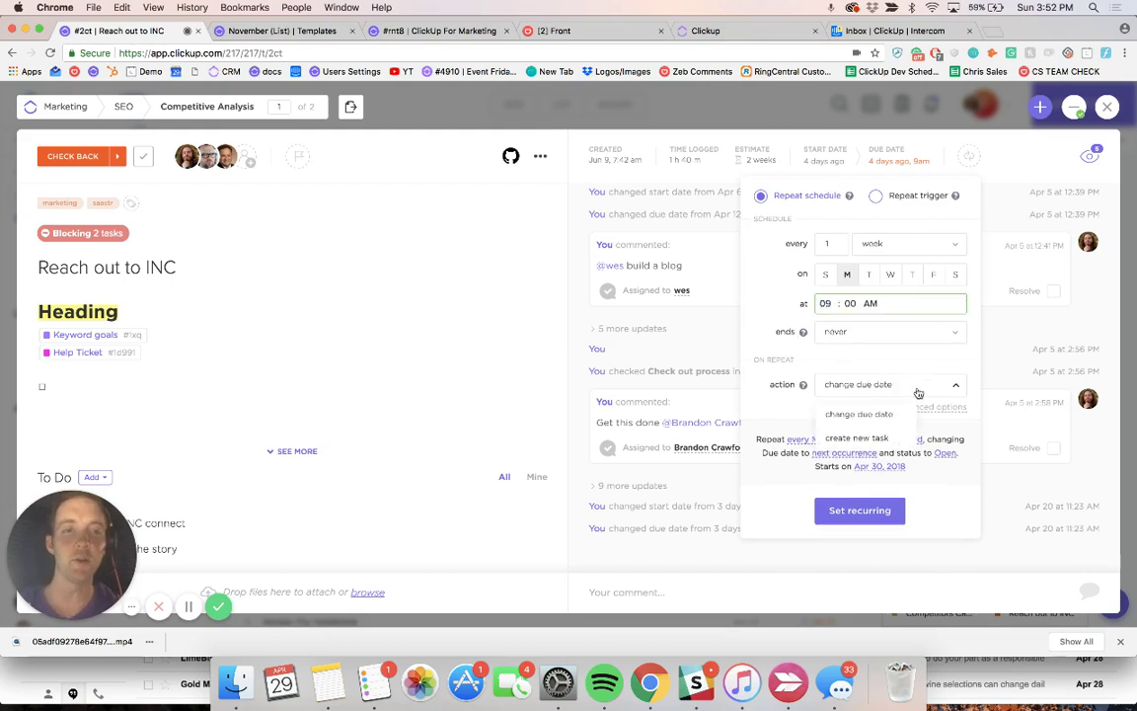
{"action": "left_click", "coordinate": [858, 438]}
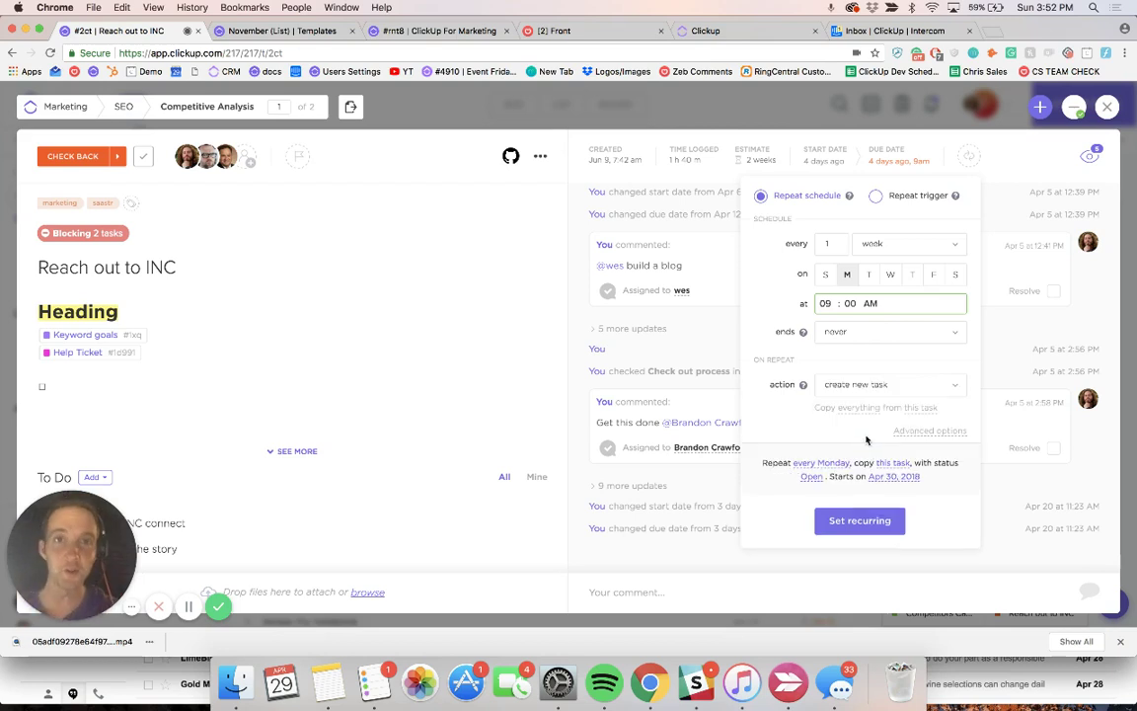
{"action": "left_click", "coordinate": [529, 275]}
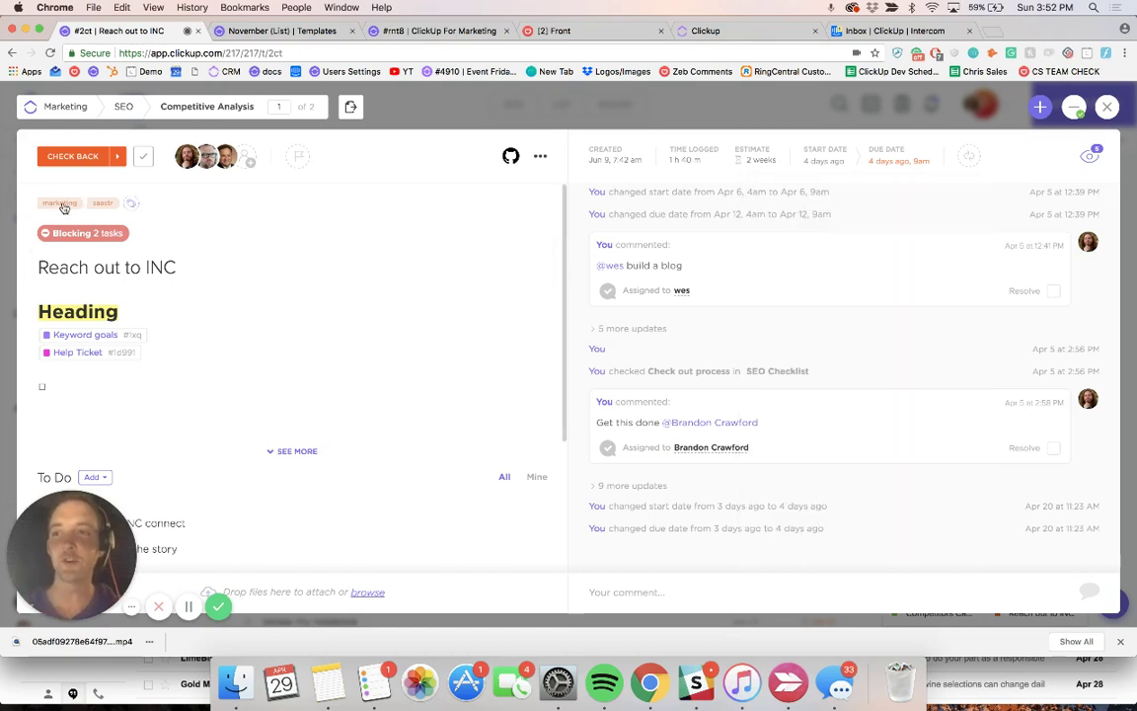
{"action": "mouse_move", "coordinate": [64, 207]}
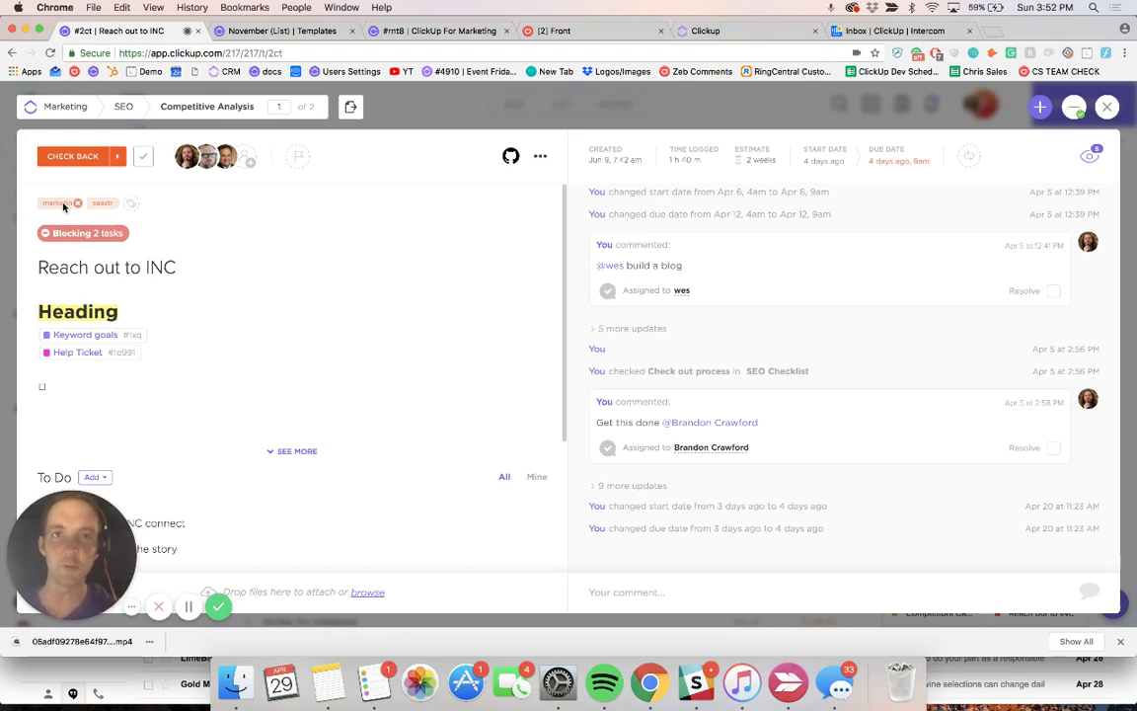
{"action": "left_click", "coordinate": [559, 111]}
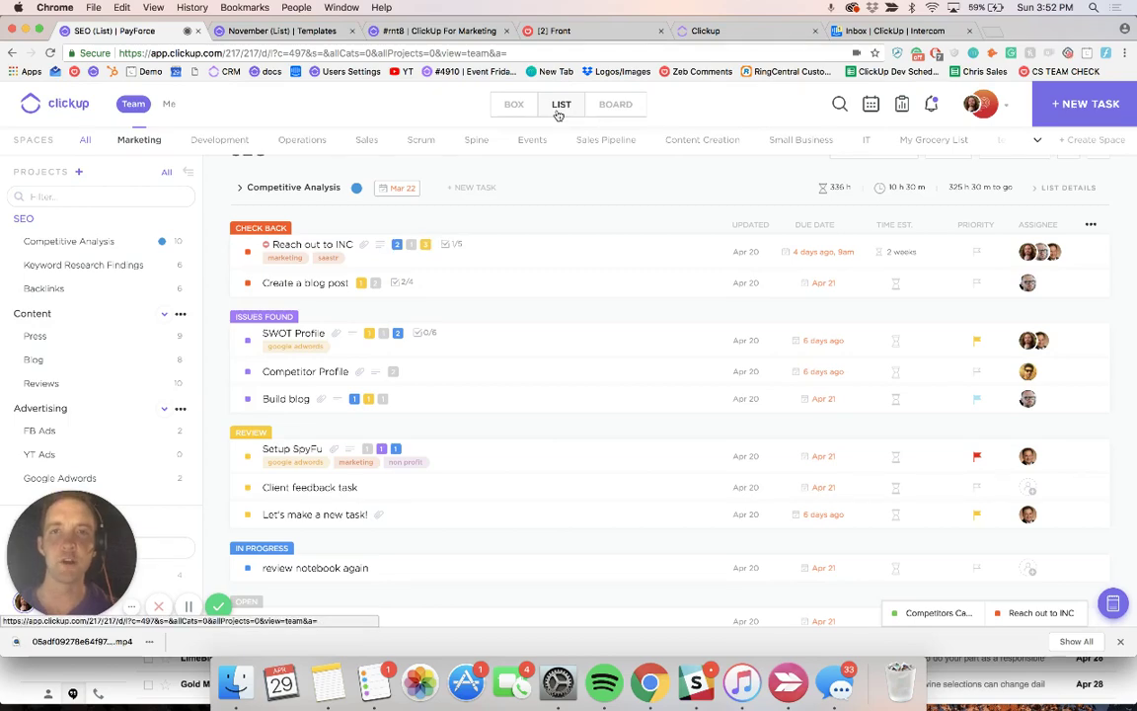
- Switch to the Templates workspace and review the November project's content tasks by workflow status
{"action": "left_click", "coordinate": [292, 33]}
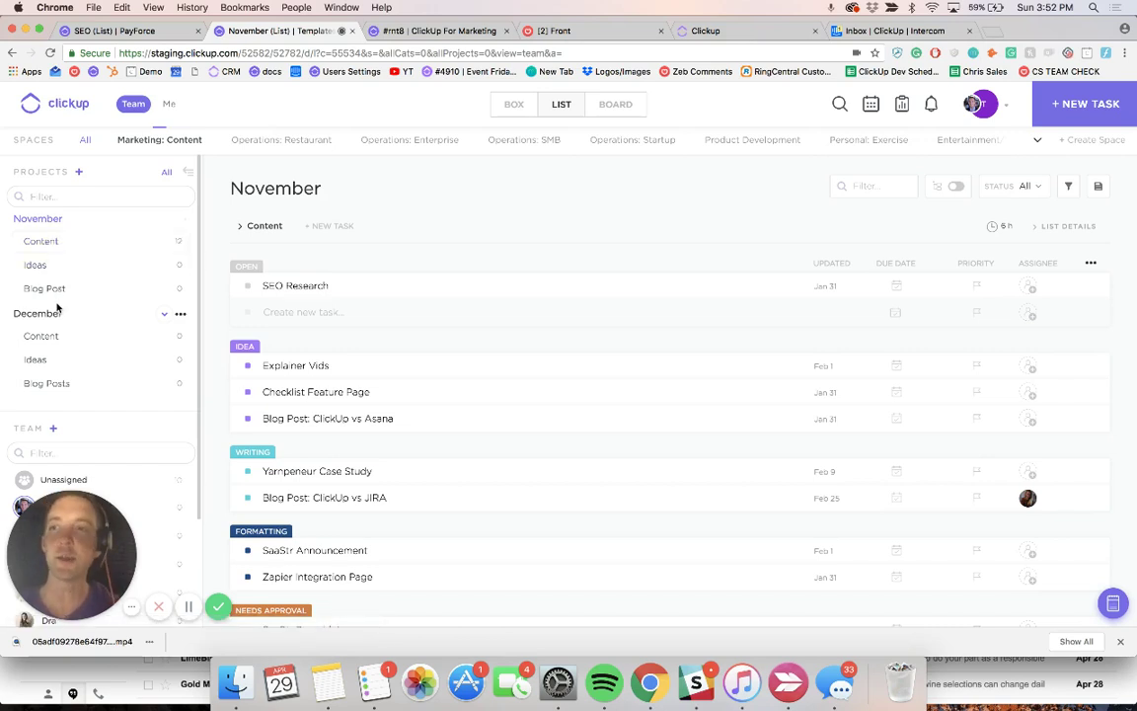
{"action": "left_click", "coordinate": [41, 241]}
{"action": "left_click", "coordinate": [44, 289], "text": "super"}
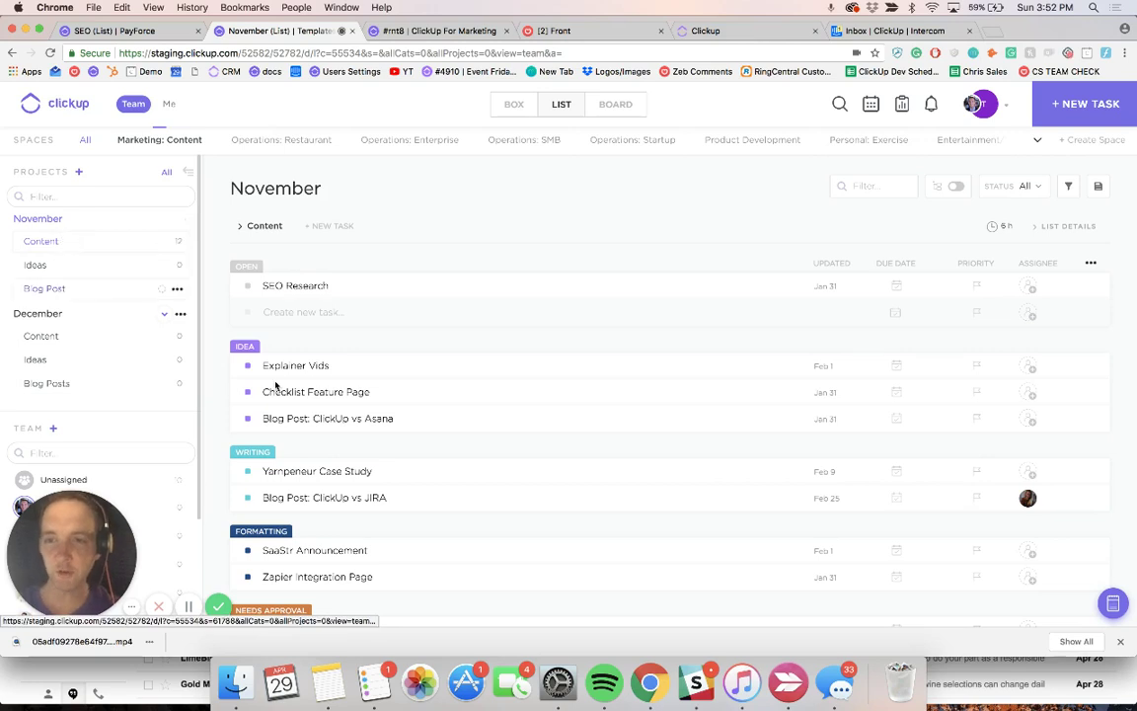
{"action": "scroll", "coordinate": [277, 386], "scroll_direction": "down", "scroll_amount": 2}
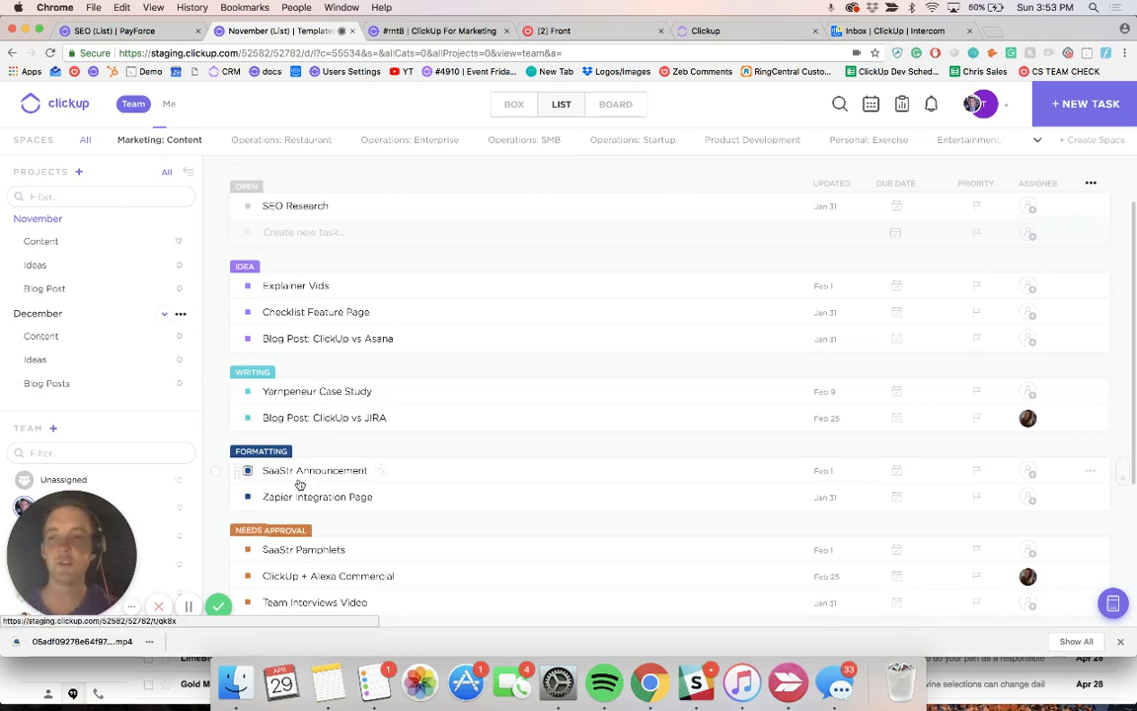
{"action": "scroll", "coordinate": [297, 480], "scroll_direction": "down", "scroll_amount": 2}
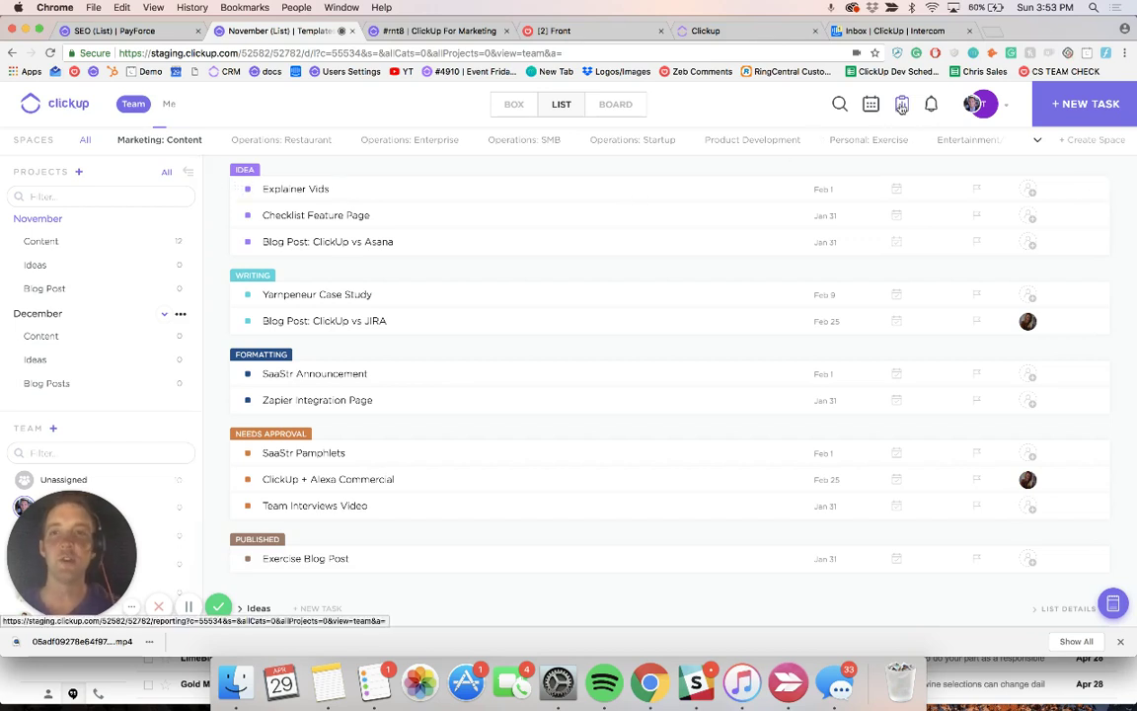
- Return to the PayForce workspace and view its Reporting page
{"action": "left_click", "coordinate": [163, 31]}
{"action": "left_click", "coordinate": [901, 104]}
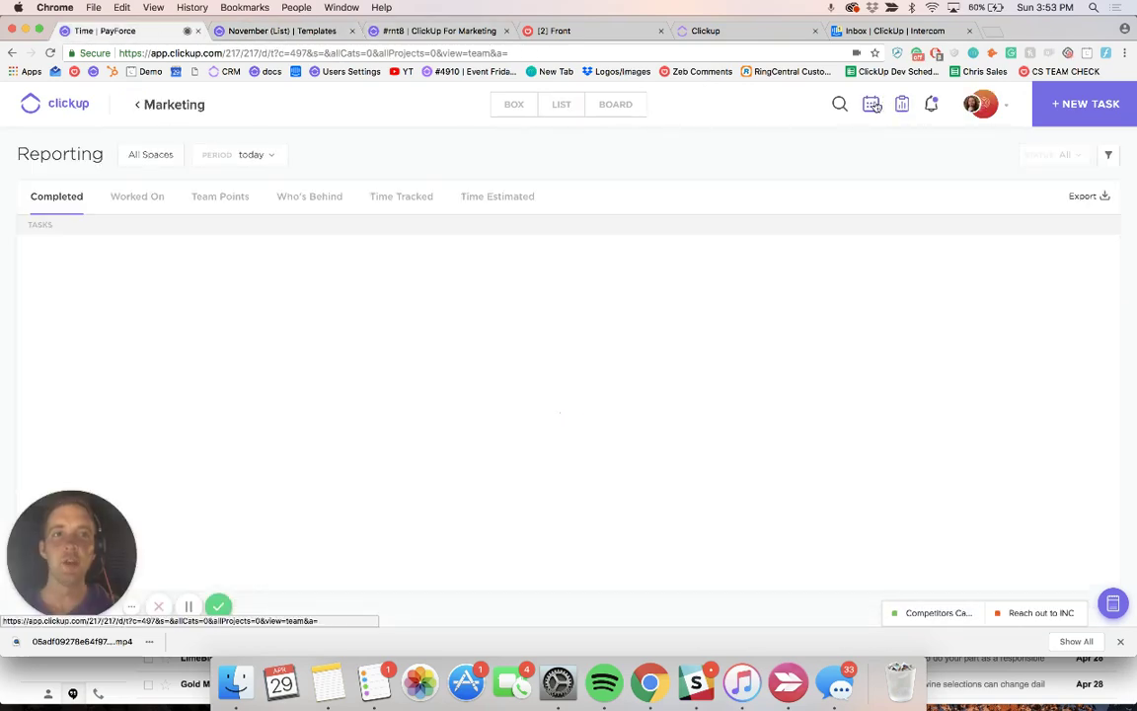
- In the month calendar for all spaces, schedule the unscheduled Under Armor task on May 1 and extend the May 2 task through May 3
{"action": "left_click", "coordinate": [873, 104]}
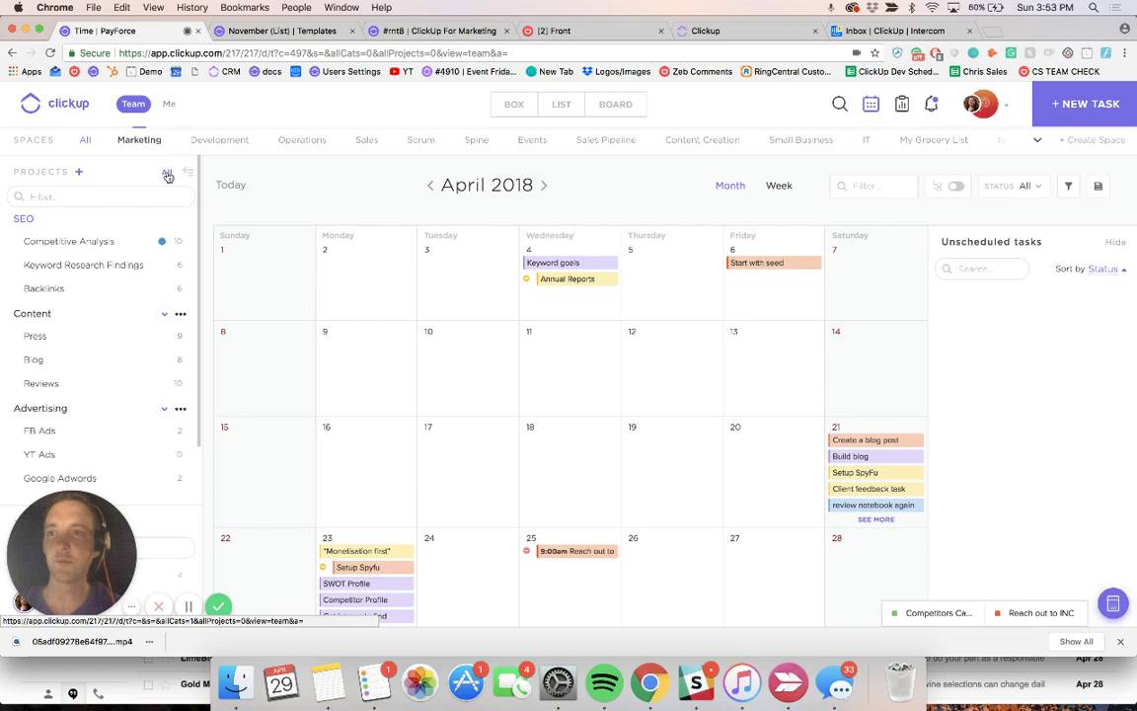
{"action": "left_click", "coordinate": [86, 140]}
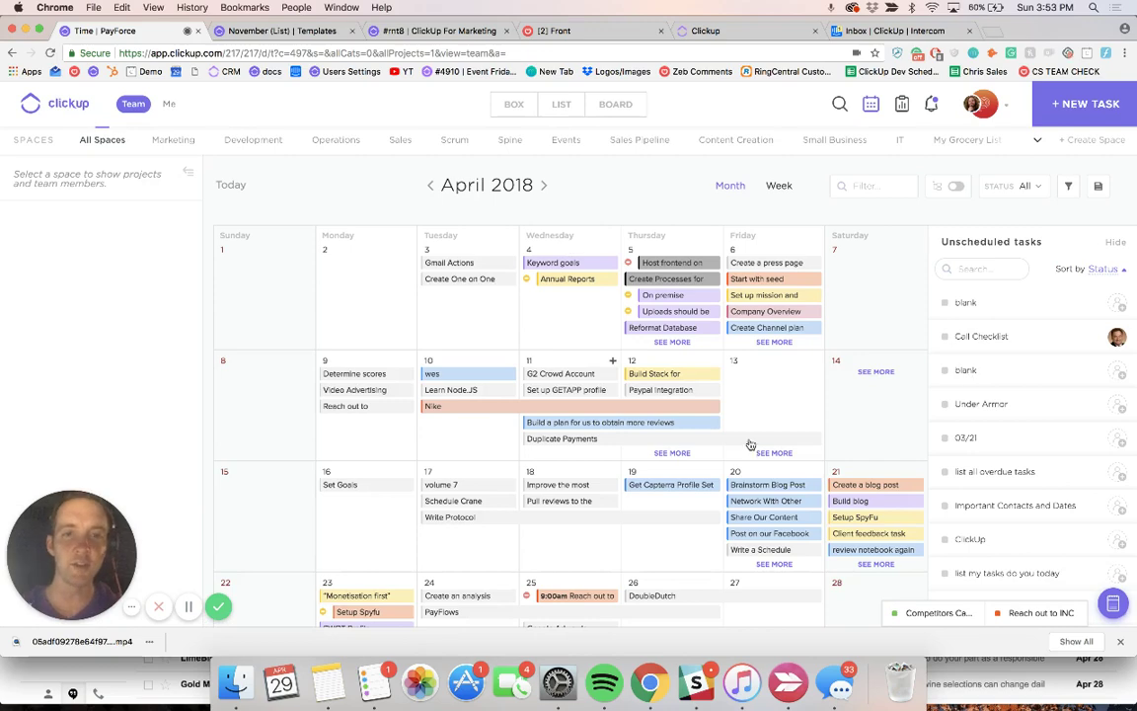
{"action": "scroll", "coordinate": [751, 446], "scroll_direction": "down", "scroll_amount": 3}
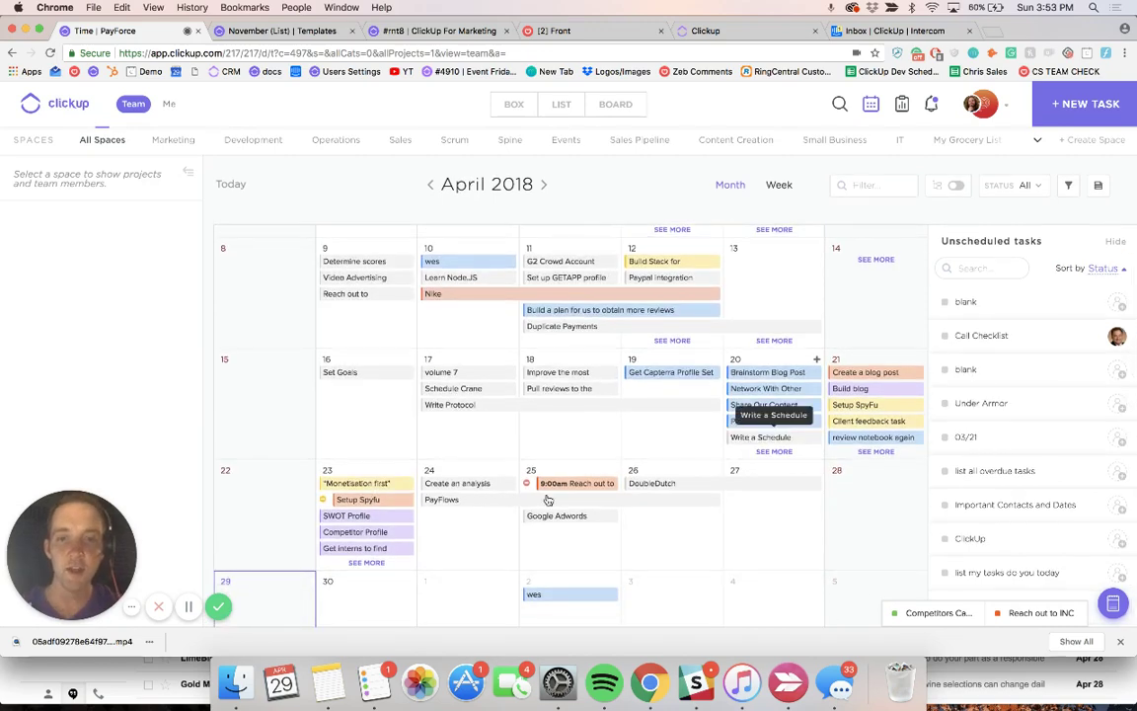
{"action": "scroll", "coordinate": [560, 531], "scroll_direction": "down", "scroll_amount": 1}
{"action": "scroll", "coordinate": [559, 531], "scroll_direction": "down", "scroll_amount": 2}
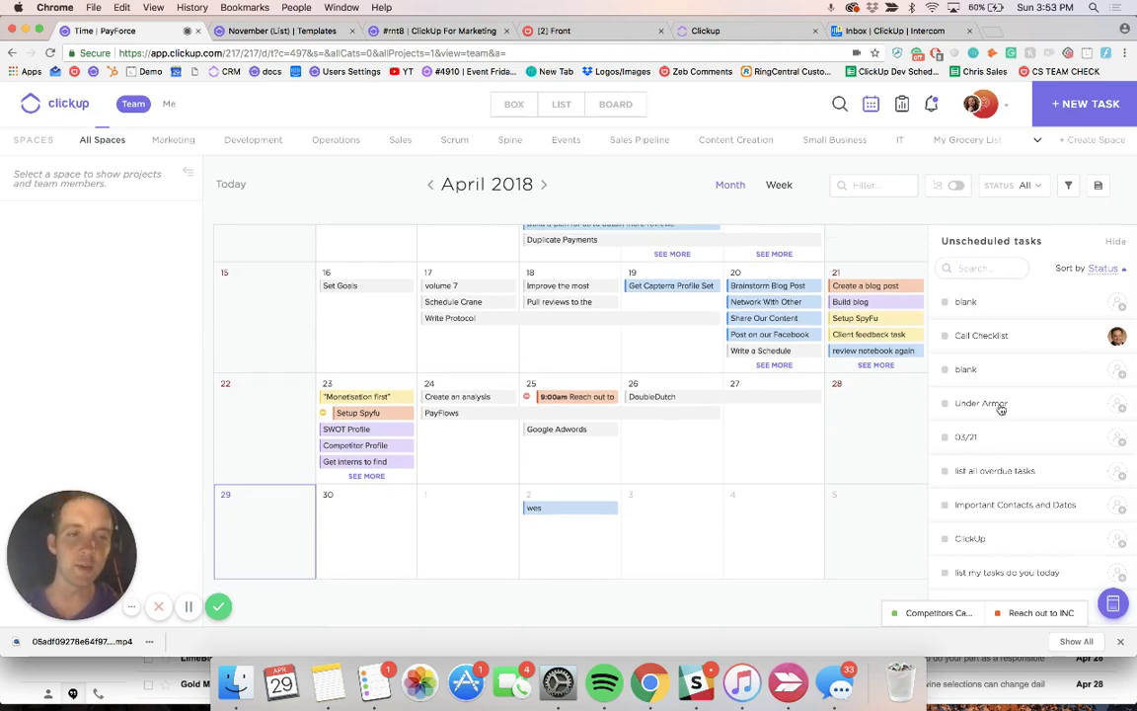
{"action": "left_click_drag", "start_coordinate": [1002, 405], "coordinate": [455, 513]}
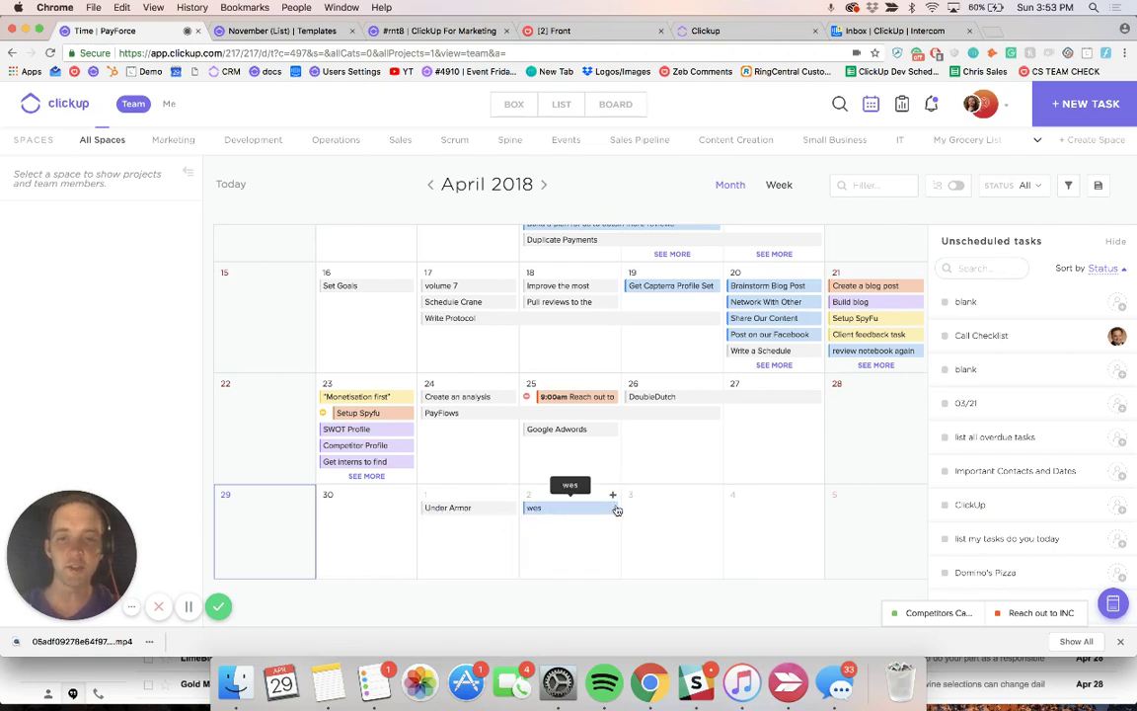
{"action": "left_click_drag", "start_coordinate": [620, 506], "coordinate": [733, 505]}
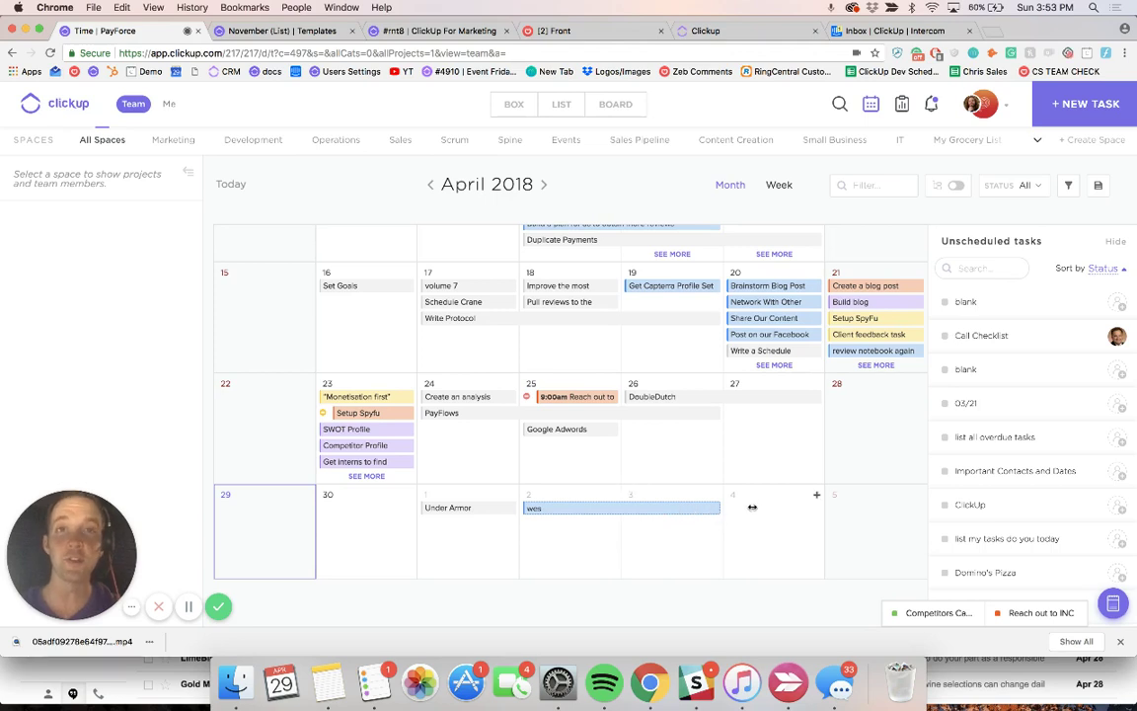